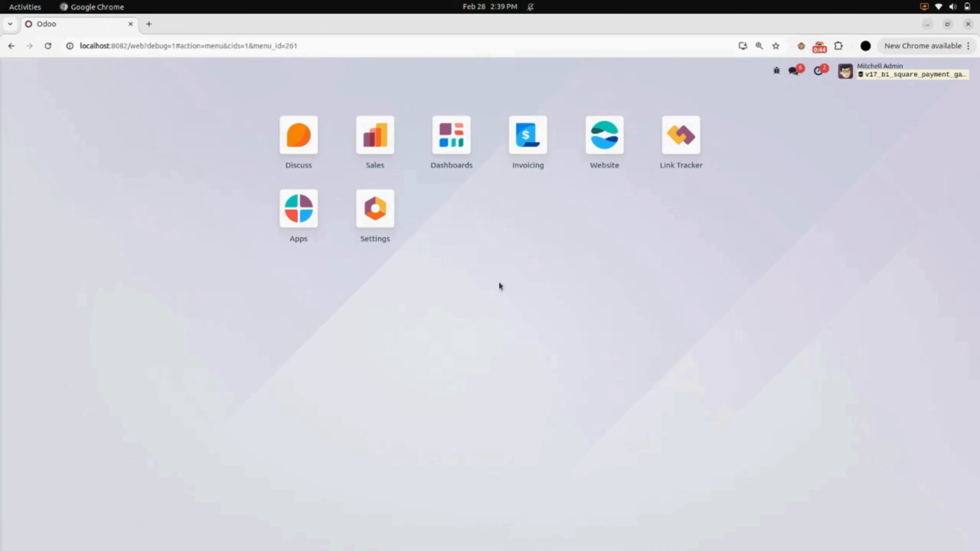
Open the Website app from the Odoo home menu
{"action": "left_click", "coordinate": [602, 151]}
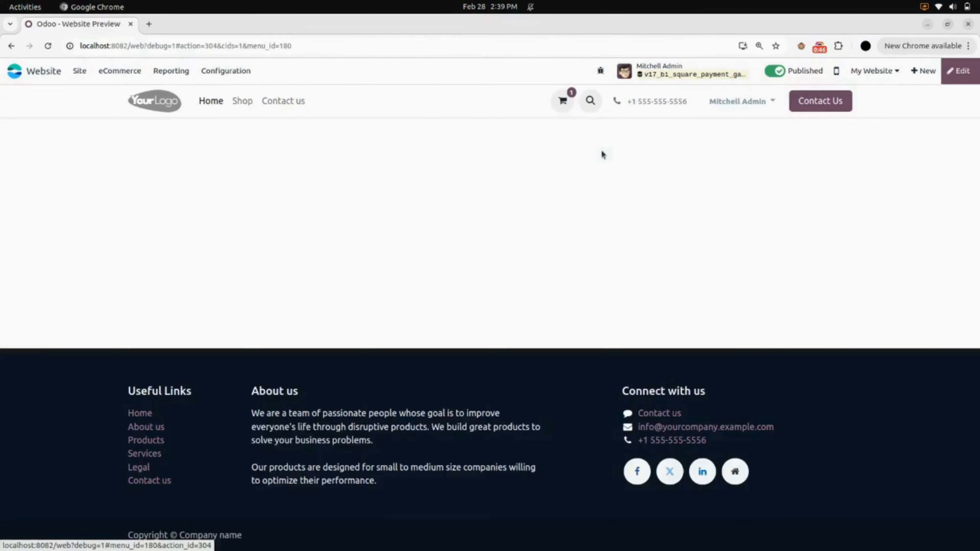
Check that the Square payment provider is enabled and published, then return to the providers list
{"action": "left_click", "coordinate": [251, 73]}
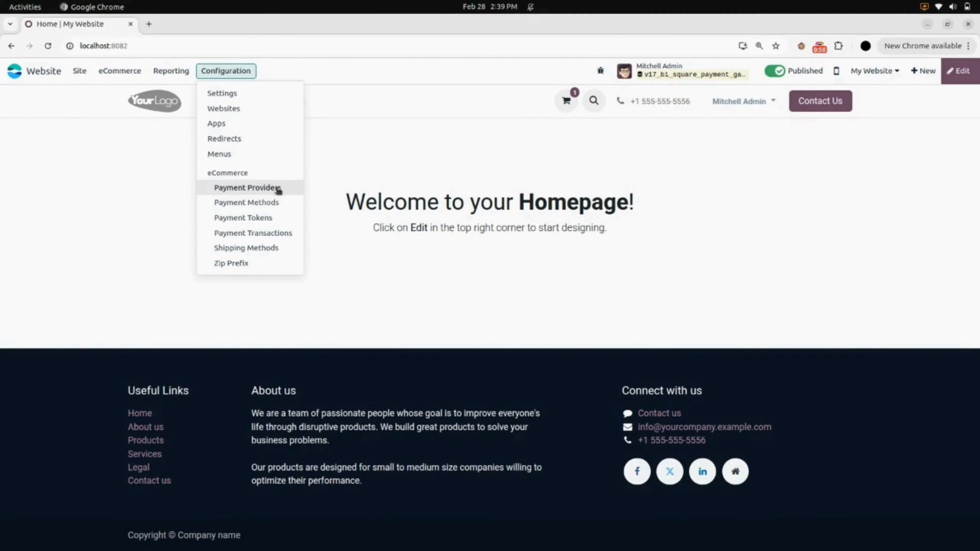
{"action": "left_click", "coordinate": [285, 190]}
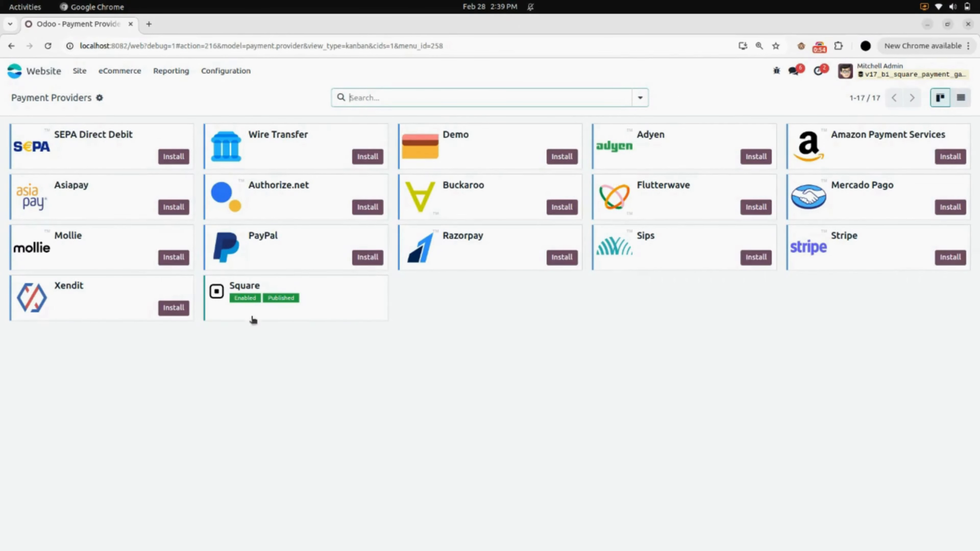
{"action": "left_click", "coordinate": [278, 320]}
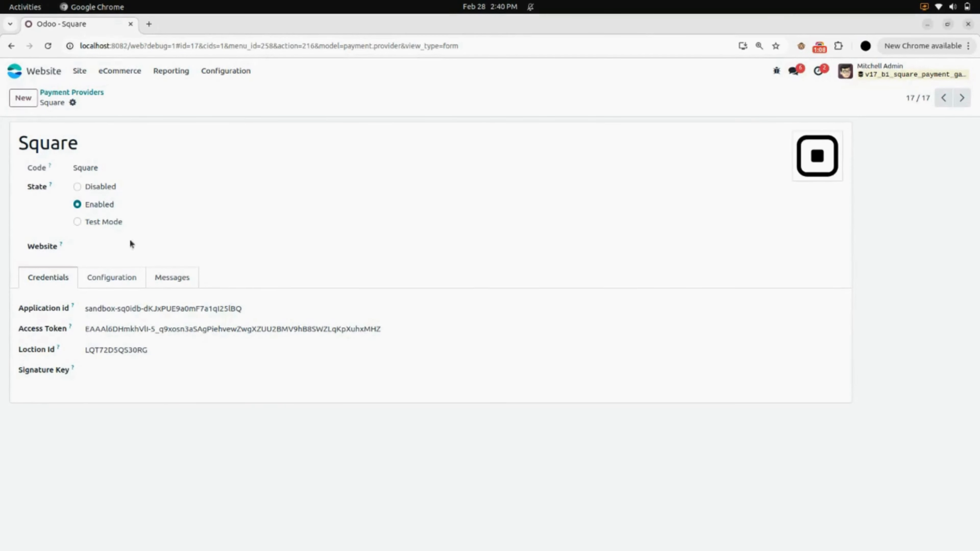
{"action": "left_click", "coordinate": [90, 94]}
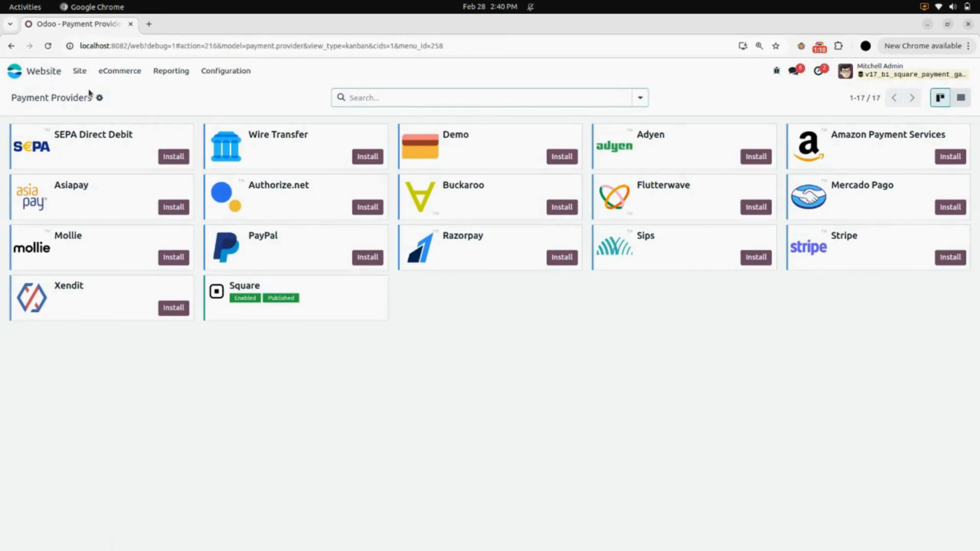
Add the Customizable Desk to the shop cart without optional extras
{"action": "left_click", "coordinate": [79, 70]}
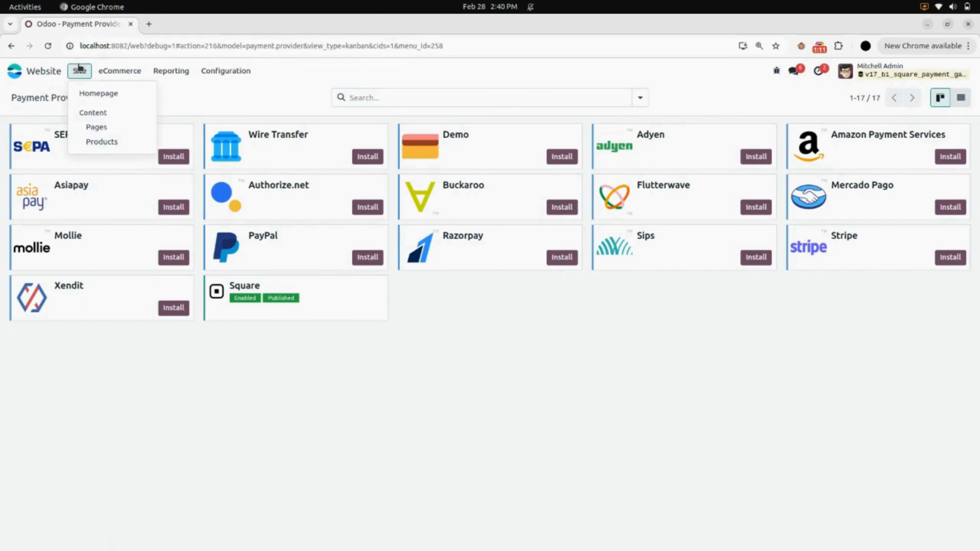
{"action": "left_click", "coordinate": [82, 92]}
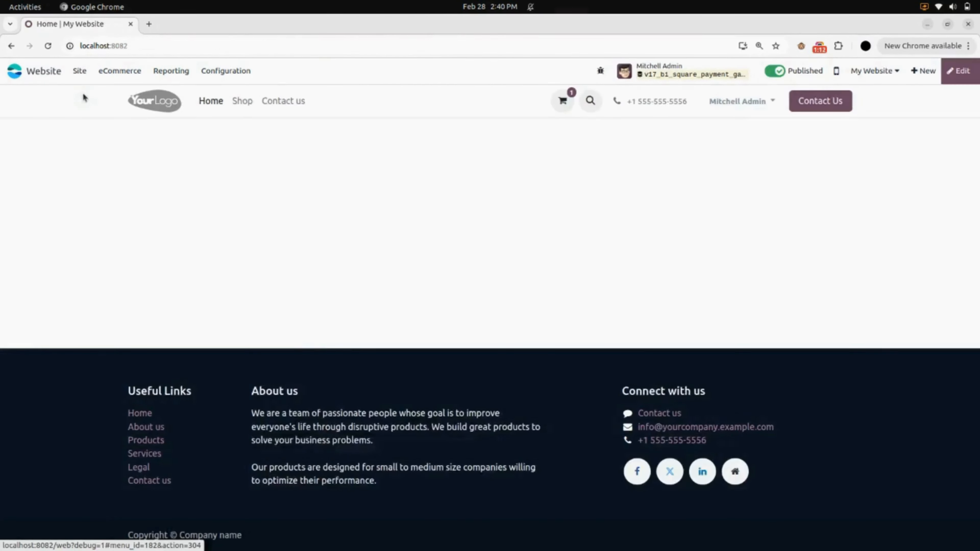
{"action": "left_click", "coordinate": [247, 103]}
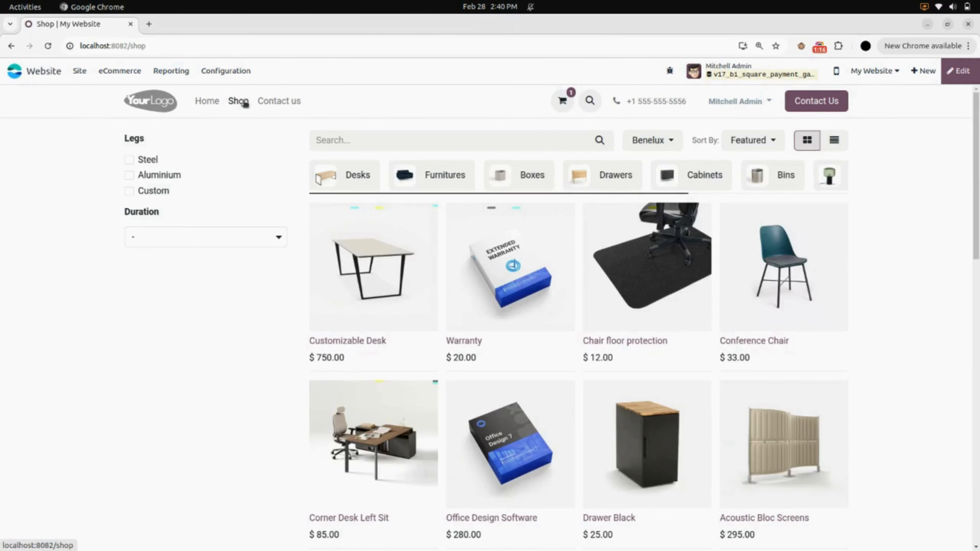
{"action": "left_click", "coordinate": [370, 259]}
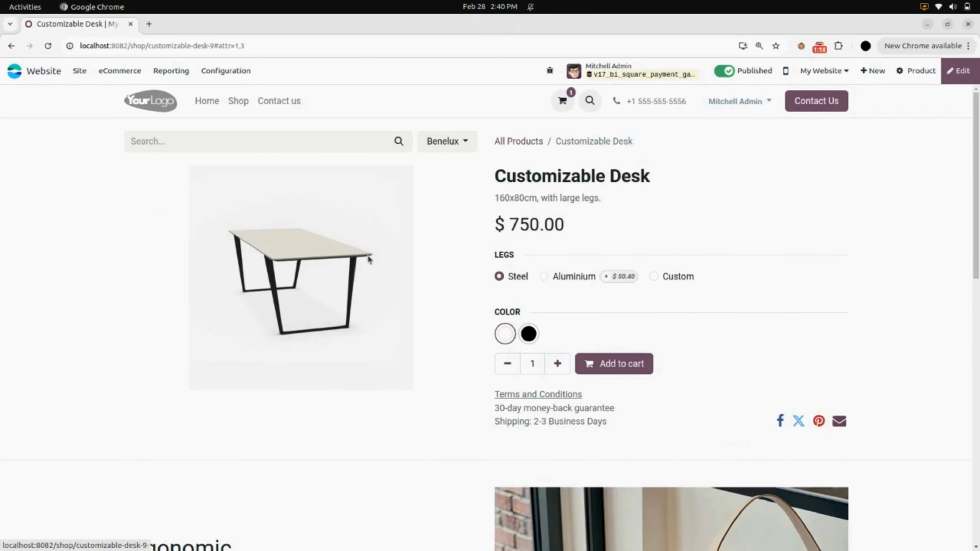
{"action": "left_click", "coordinate": [600, 365]}
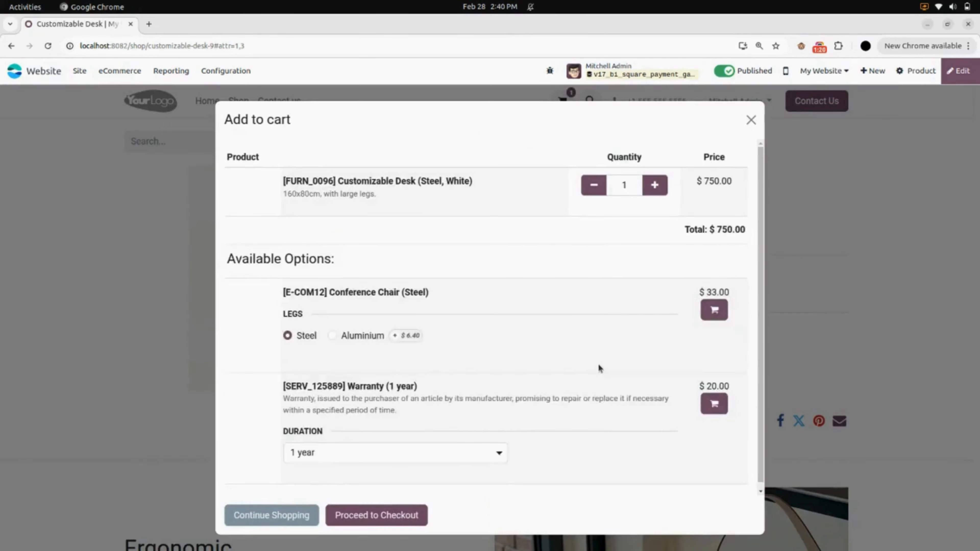
{"action": "left_click", "coordinate": [303, 514]}
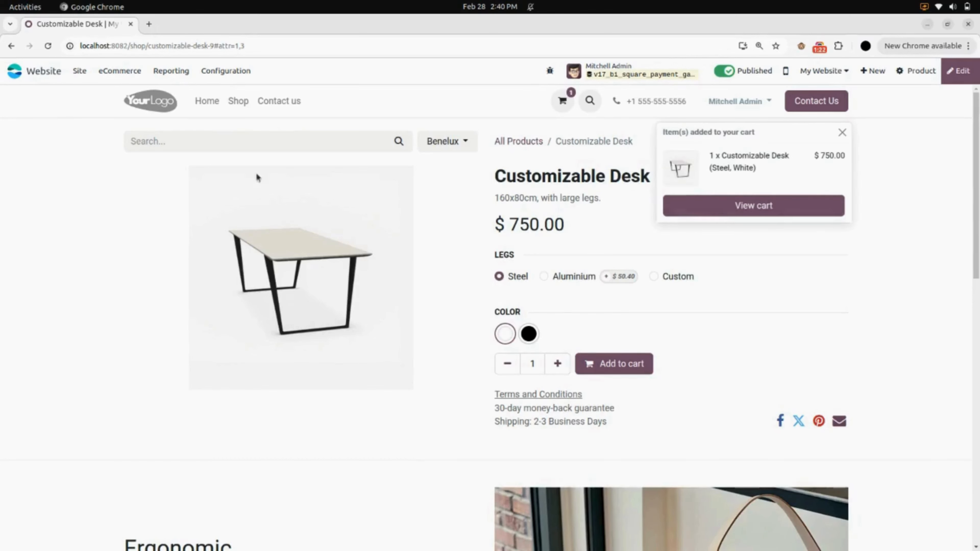
Add the Corner Desk Left Sit to the cart without the Conference Chair and view the cart
{"action": "left_click", "coordinate": [241, 102]}
{"action": "scroll", "coordinate": [488, 411], "scroll_direction": "down", "scroll_amount": 2}
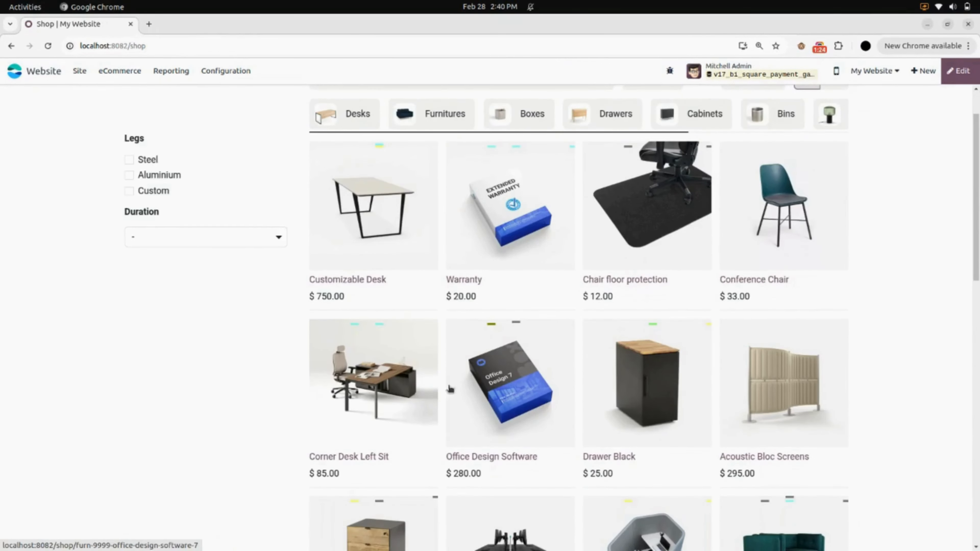
{"action": "left_click", "coordinate": [406, 357]}
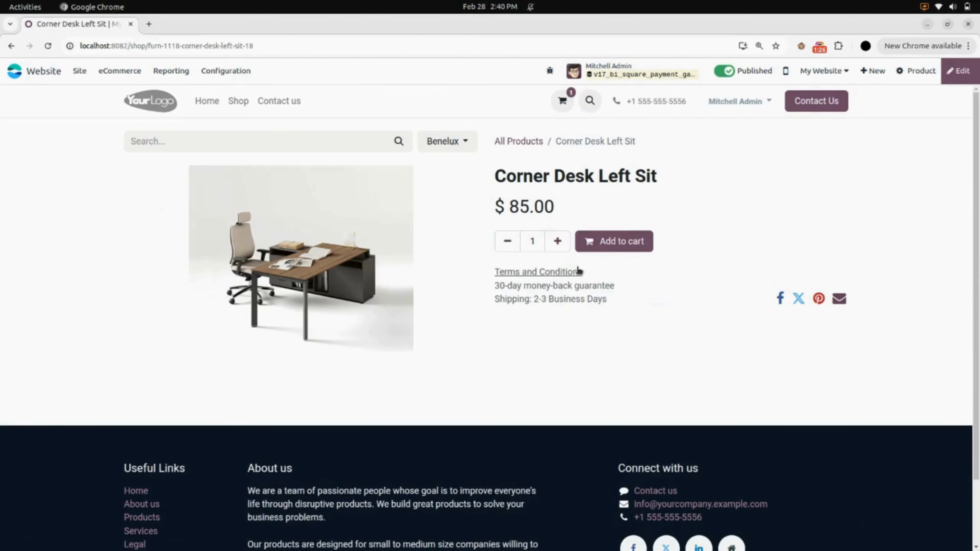
{"action": "left_click", "coordinate": [594, 242]}
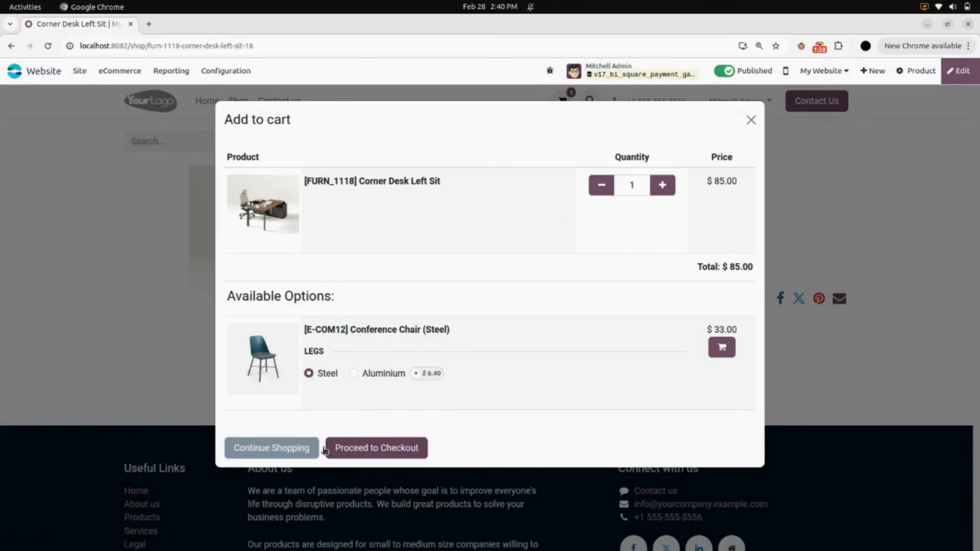
{"action": "left_click", "coordinate": [311, 448]}
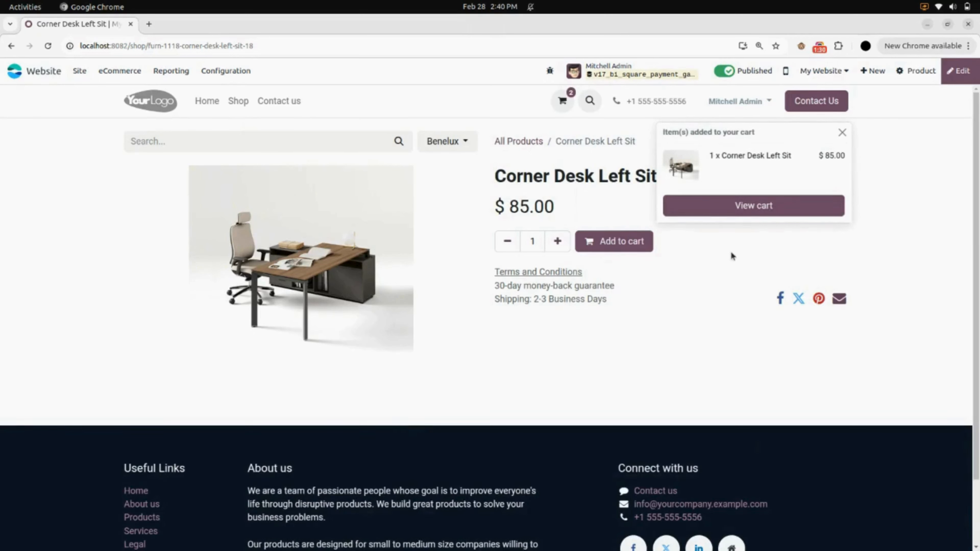
{"action": "left_click", "coordinate": [734, 207]}
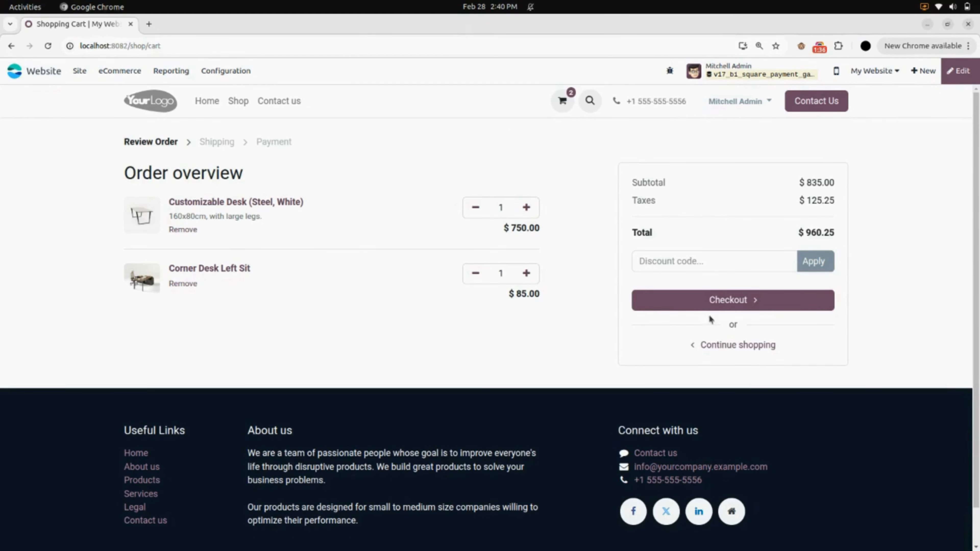
Check out the two desks and enter the test Visa card details (expiry 11/26) under Square
{"action": "left_click", "coordinate": [721, 301]}
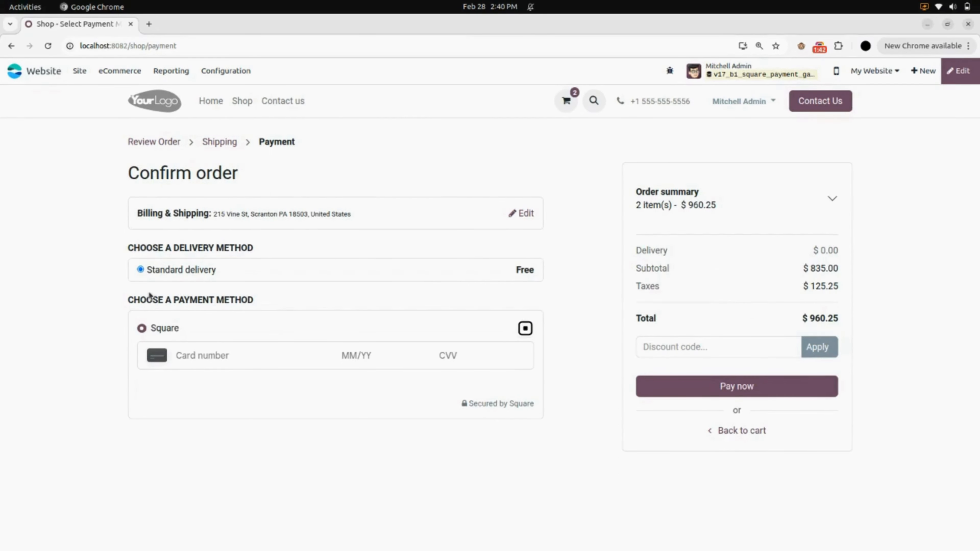
{"action": "left_click", "coordinate": [233, 352]}
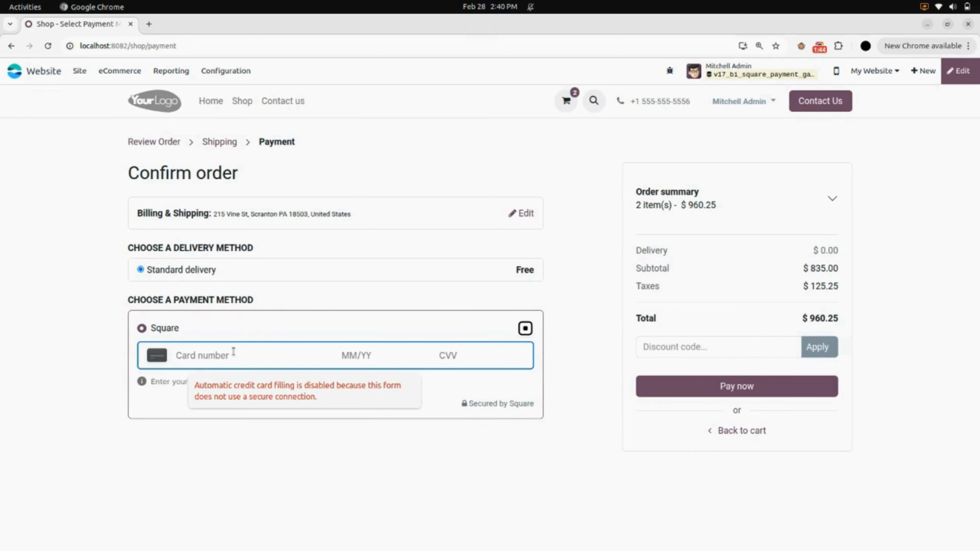
{"action": "type", "text": "4111"}
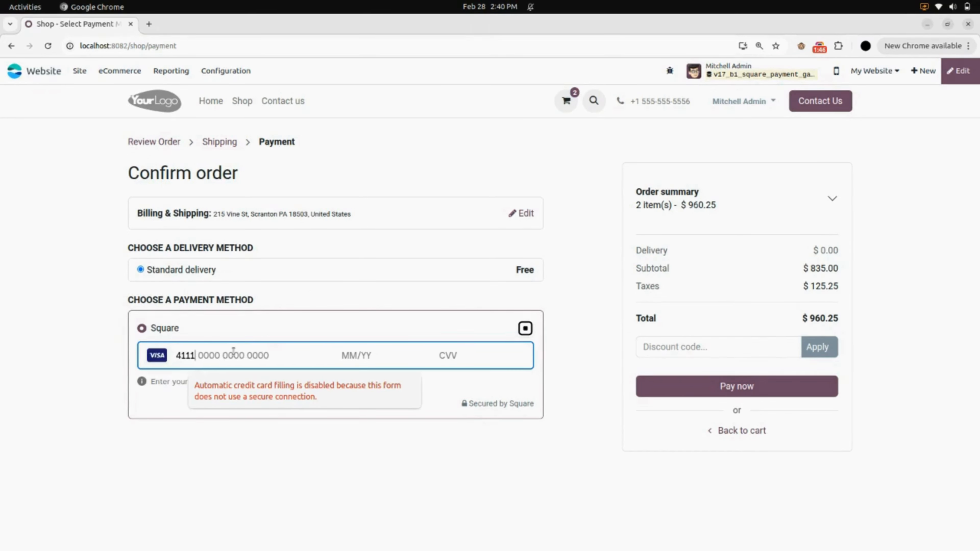
{"action": "type", "text": " 1111 1111 1111 111"}
{"action": "type", "text": "1/26 1"}
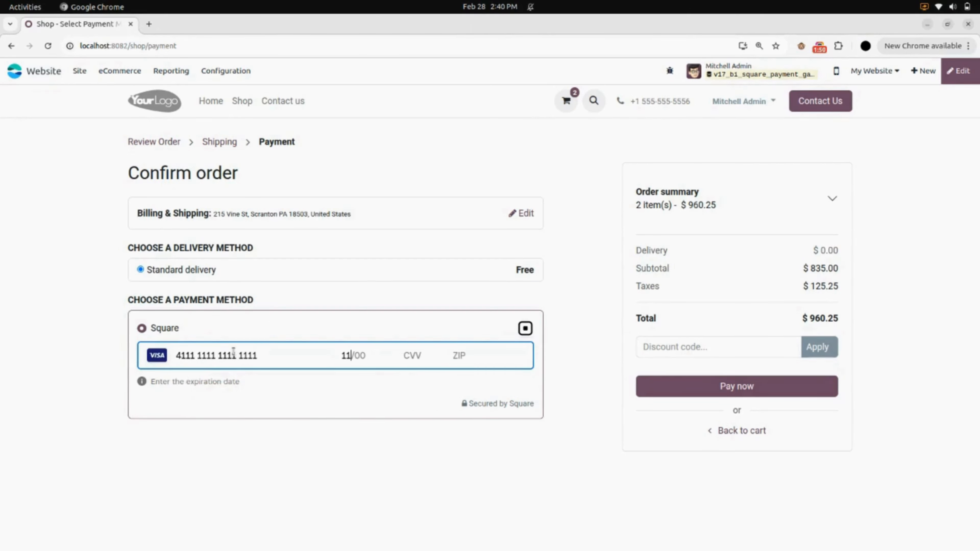
{"action": "type", "text": "11 "}
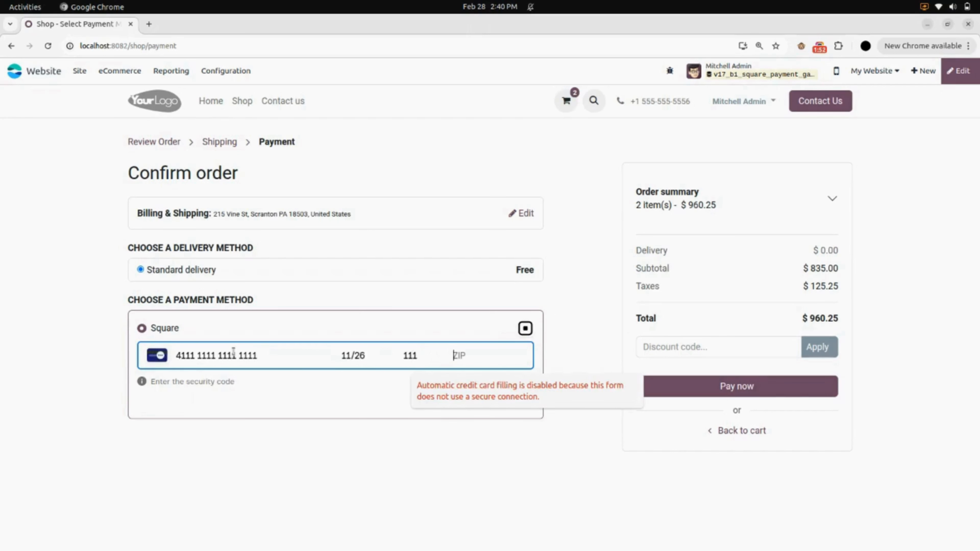
{"action": "type", "text": "1914"}
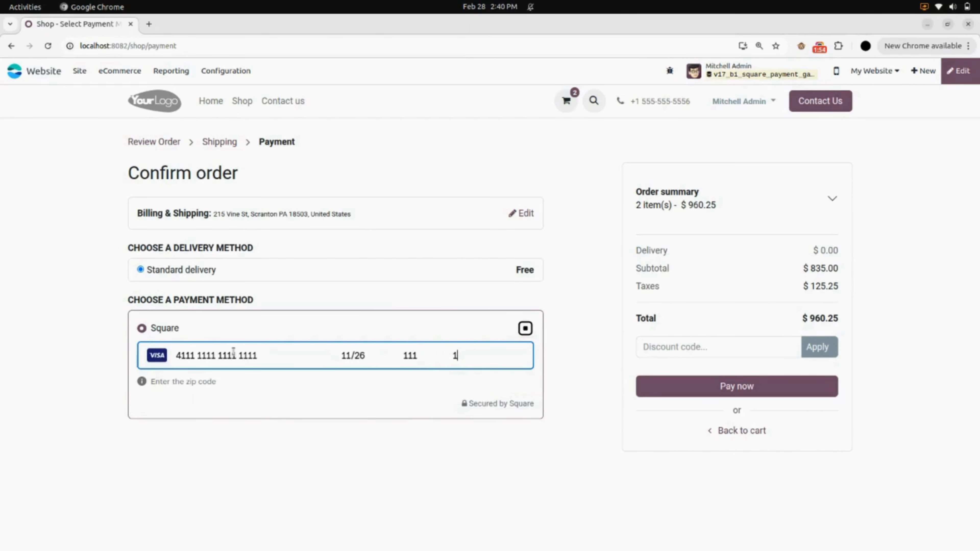
{"action": "type", "text": "7"}
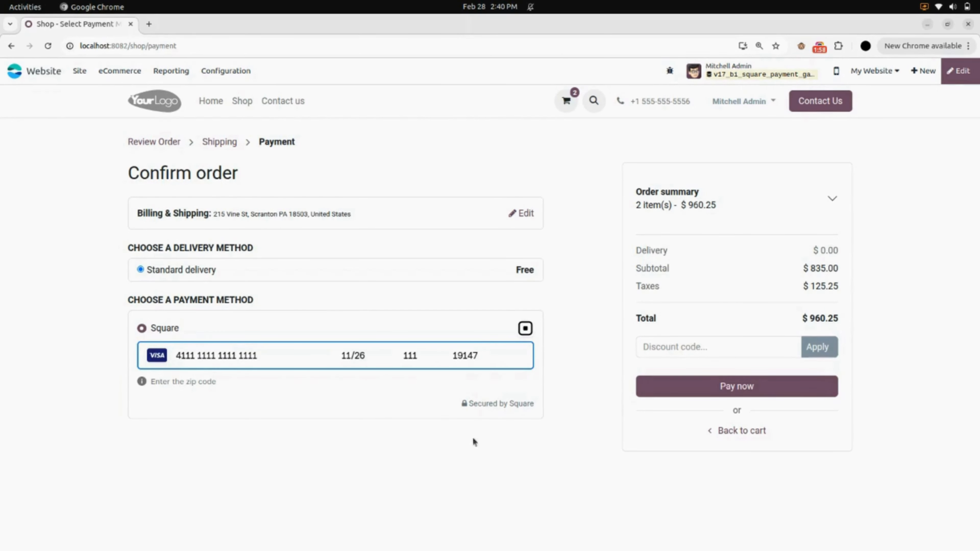
Pay the $960.25 order by card and open the Payment Transactions list
{"action": "left_click", "coordinate": [750, 393]}
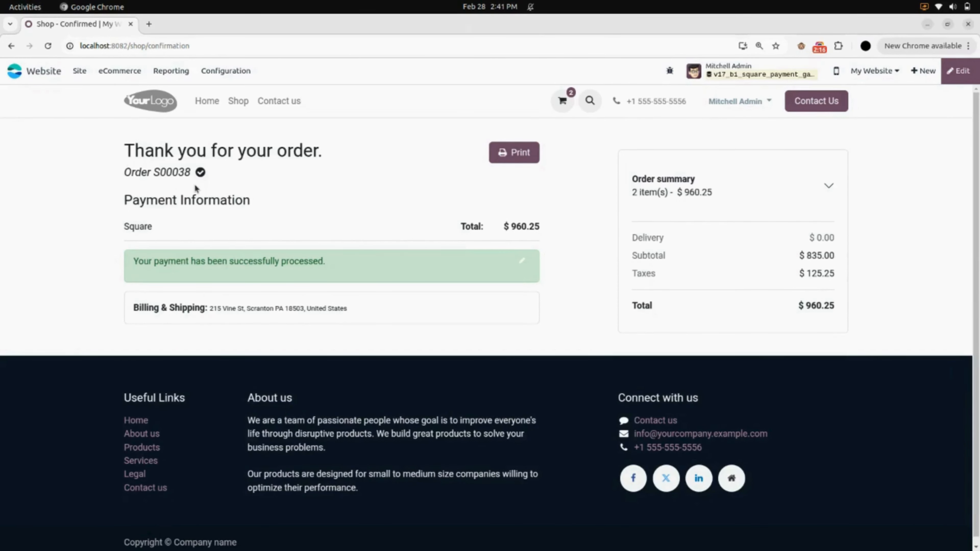
{"action": "left_click", "coordinate": [218, 71]}
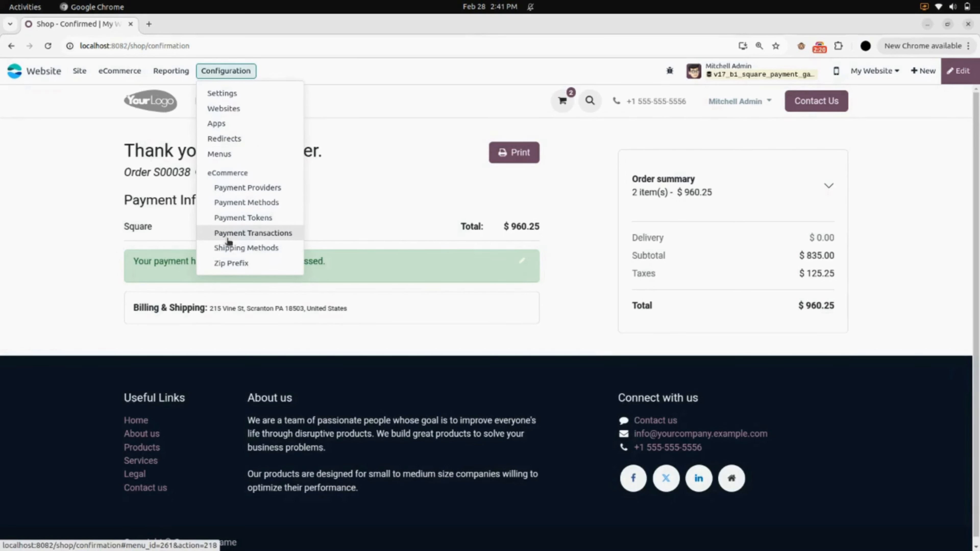
{"action": "left_click", "coordinate": [281, 238]}
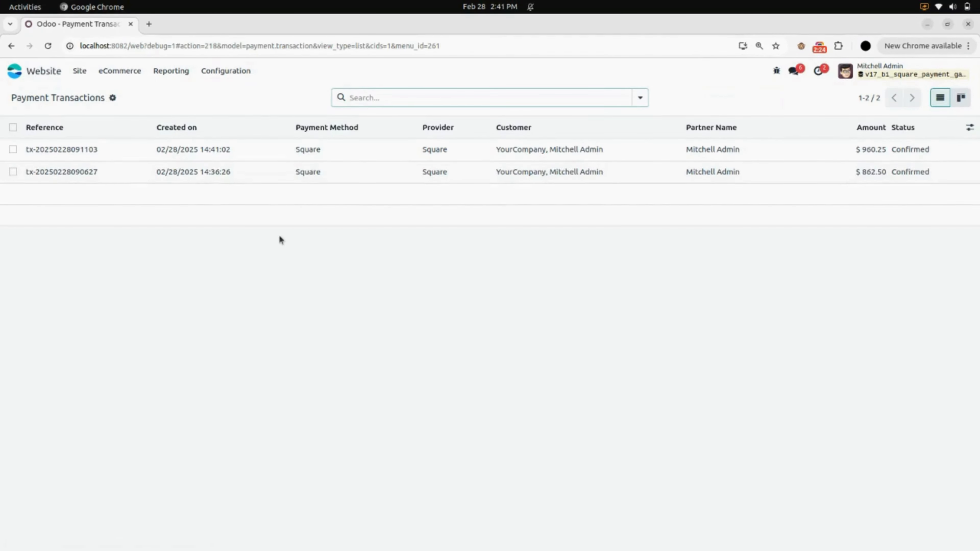
{"action": "left_click", "coordinate": [134, 149]}
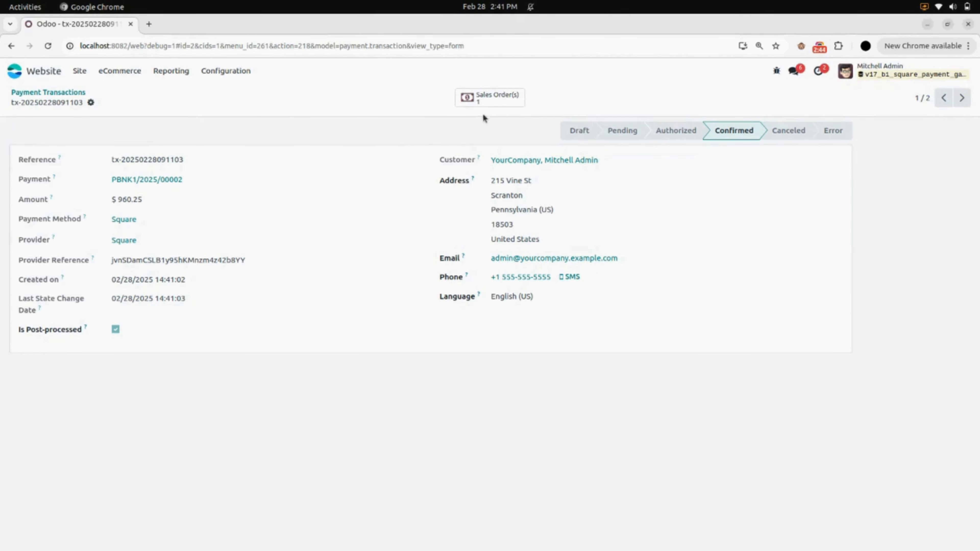
{"action": "left_click", "coordinate": [495, 102]}
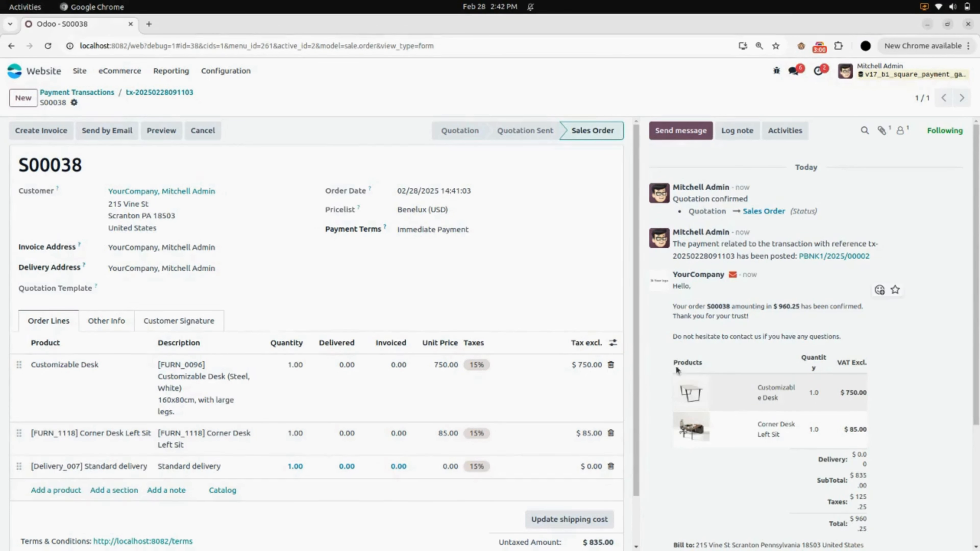
Review sales order S00038's history and $960.25 confirmation email, then return to the apps home screen
{"action": "scroll", "coordinate": [772, 313], "scroll_direction": "down", "scroll_amount": 4}
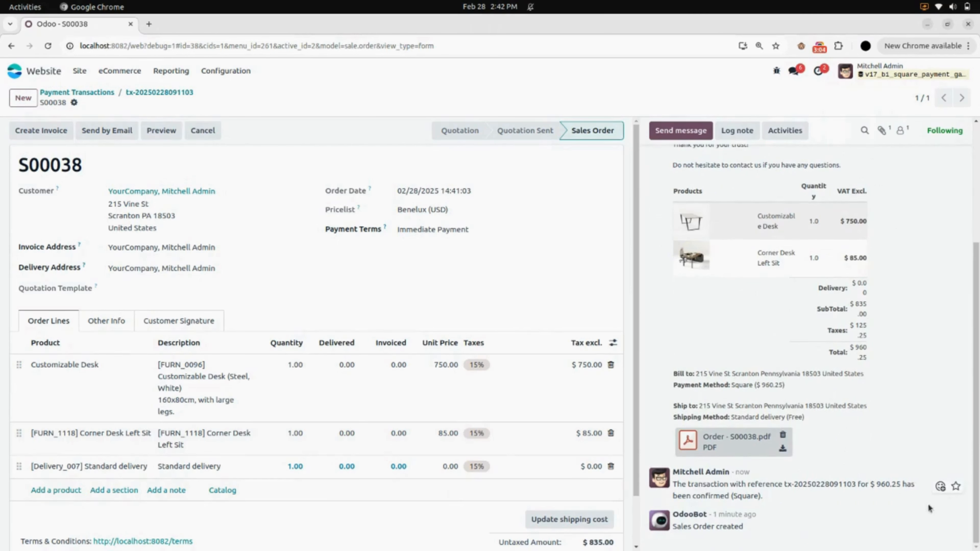
{"action": "scroll", "coordinate": [771, 497], "scroll_direction": "up", "scroll_amount": 5}
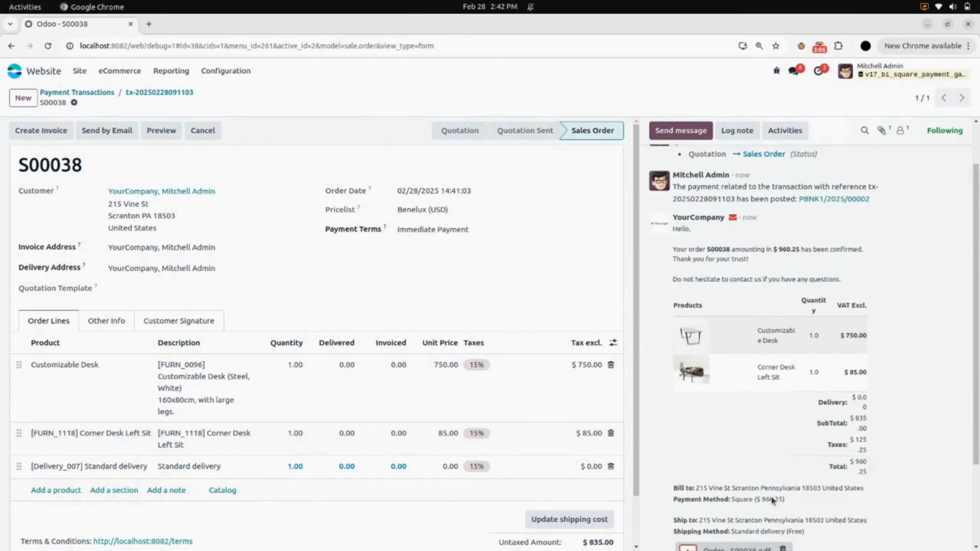
{"action": "scroll", "coordinate": [777, 494], "scroll_direction": "down", "scroll_amount": 5}
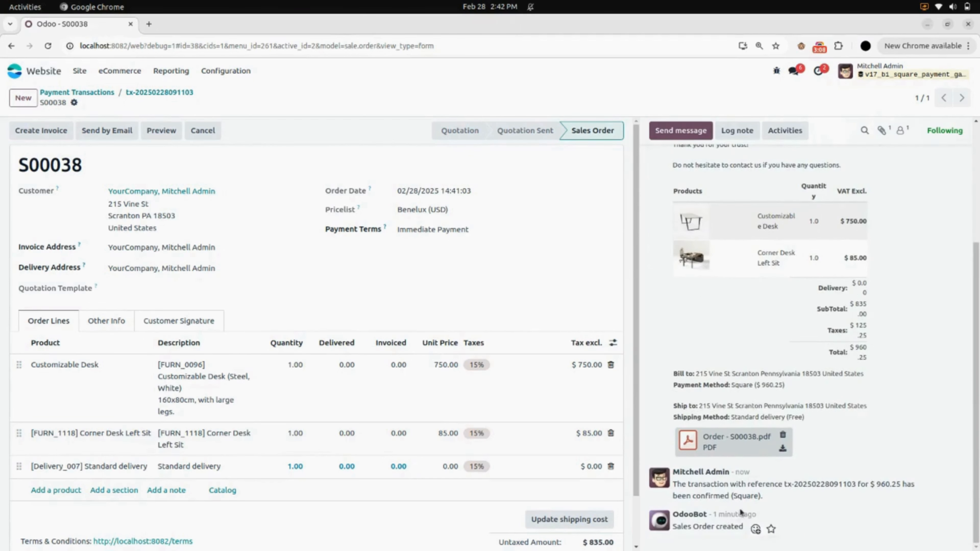
{"action": "scroll", "coordinate": [745, 506], "scroll_direction": "up", "scroll_amount": 5}
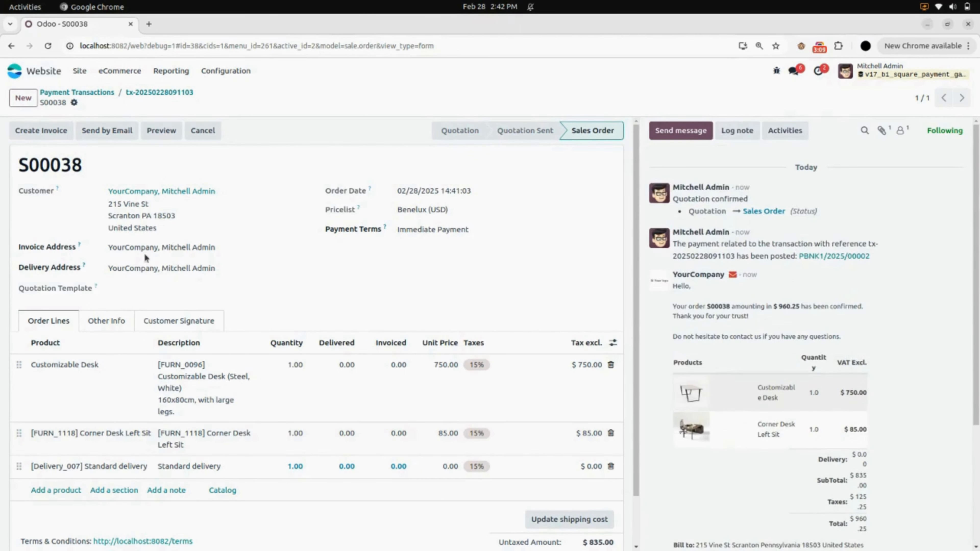
{"action": "left_click", "coordinate": [51, 73]}
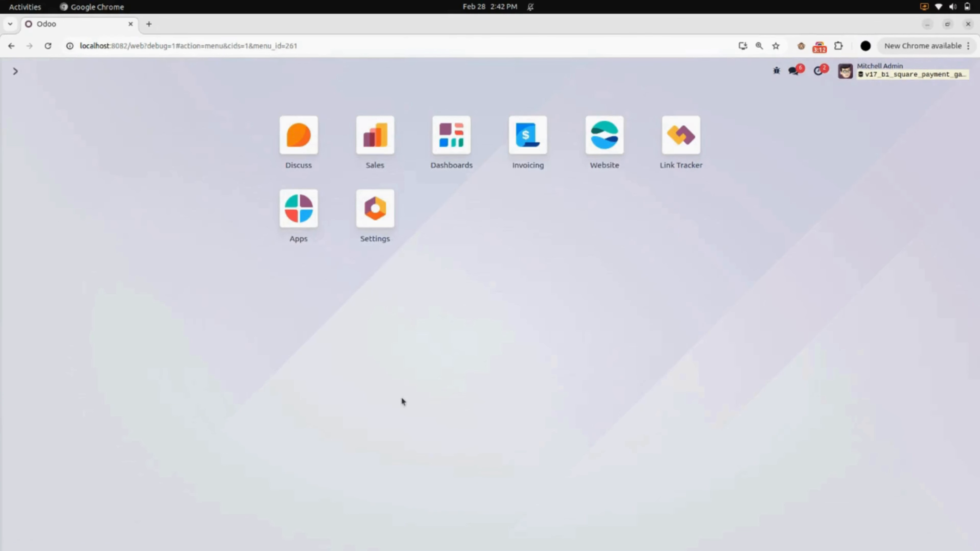